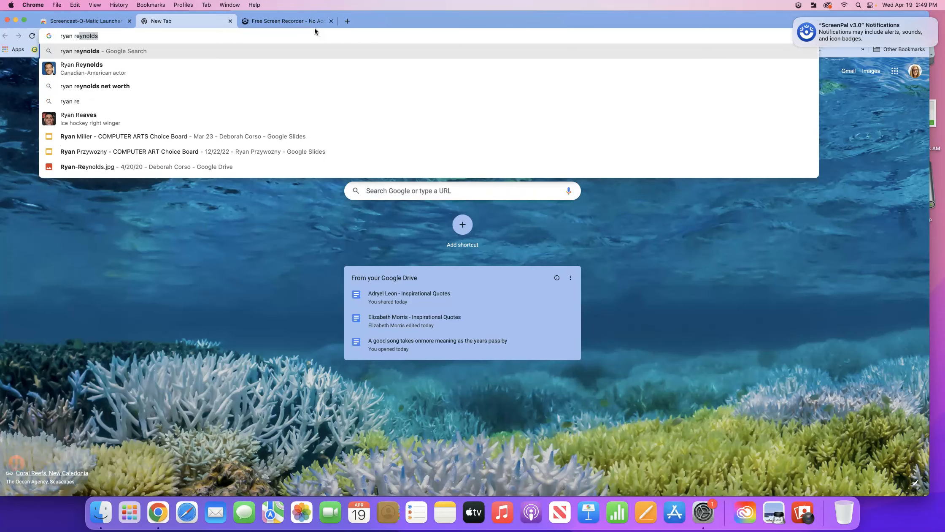
- Search Google for "ryan reynolds" and show the image results
type("ynolds")
key("Return")
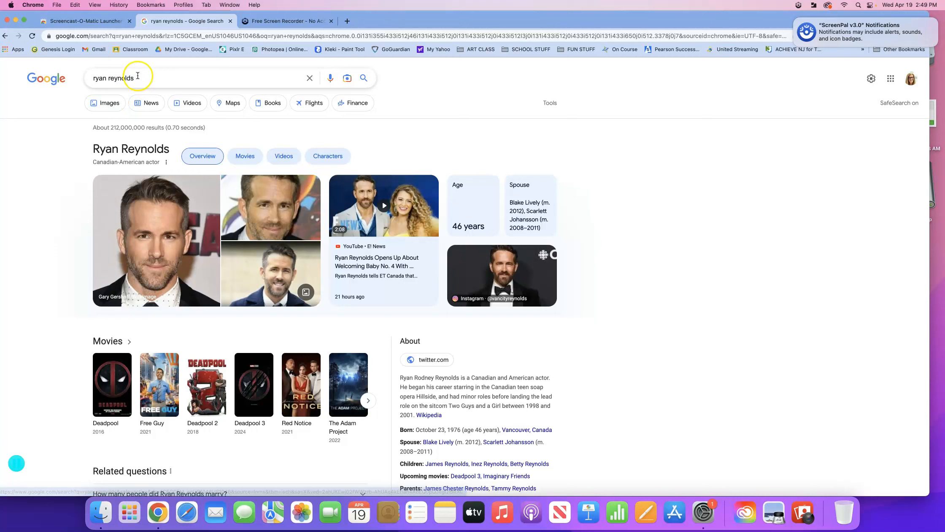
left_click(109, 105)
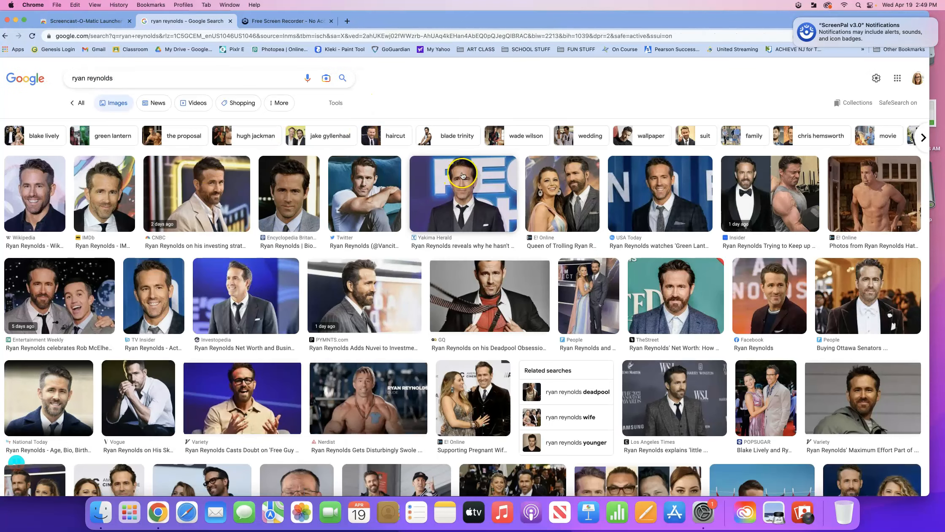
- Filter the image results to the Large size only
left_click(335, 103)
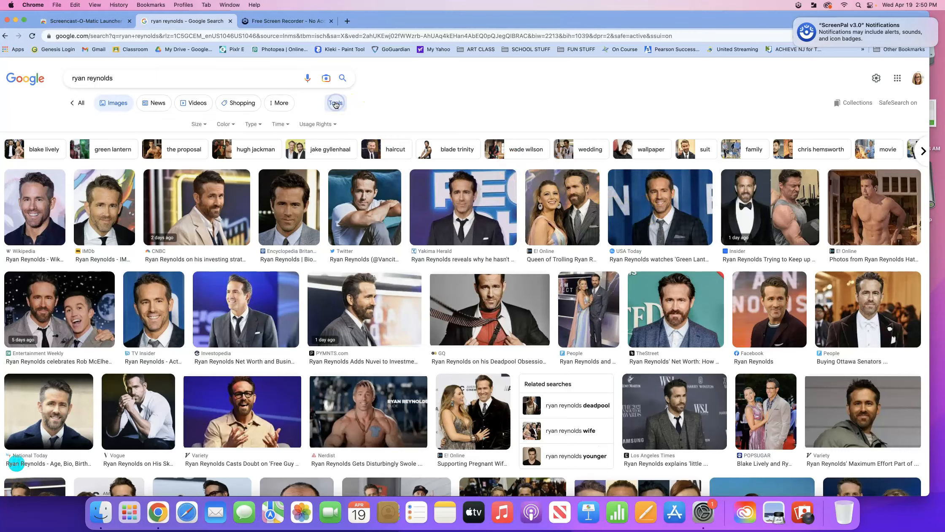
left_click(197, 124)
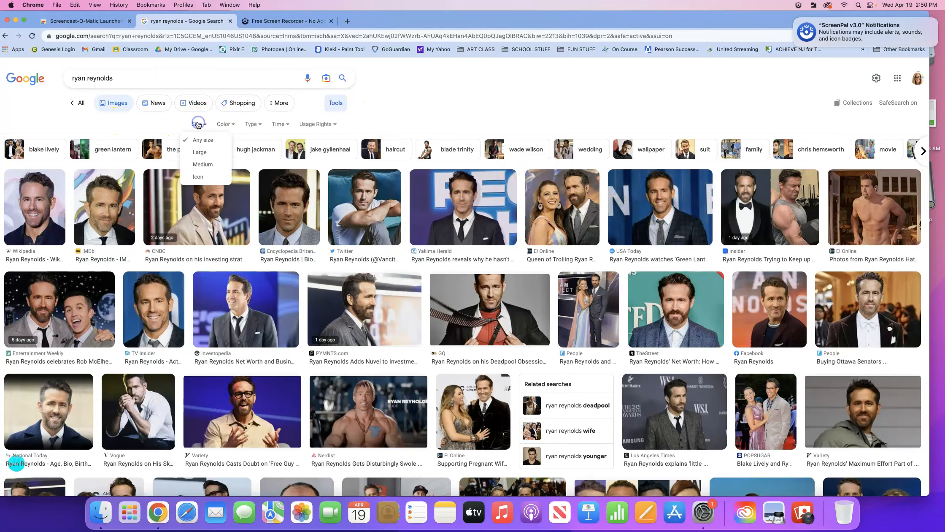
left_click(198, 152)
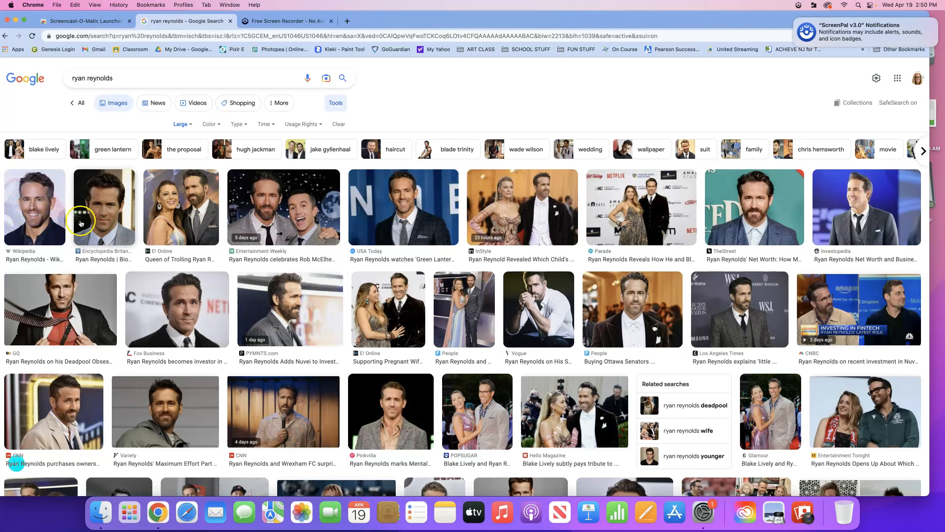
- Open the smiling Ryan Reynolds portrait from Wikipedia at full size in its own browser tab
left_click(43, 207)
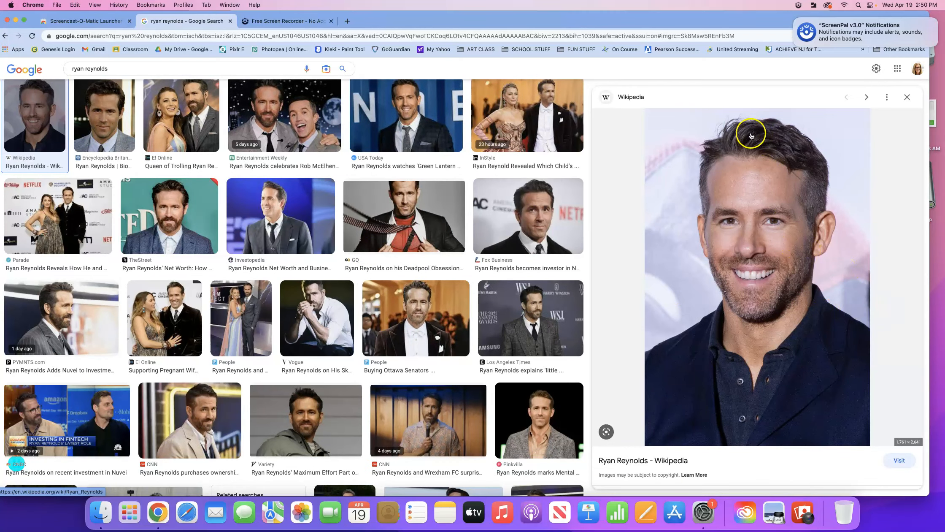
right_click(758, 217)
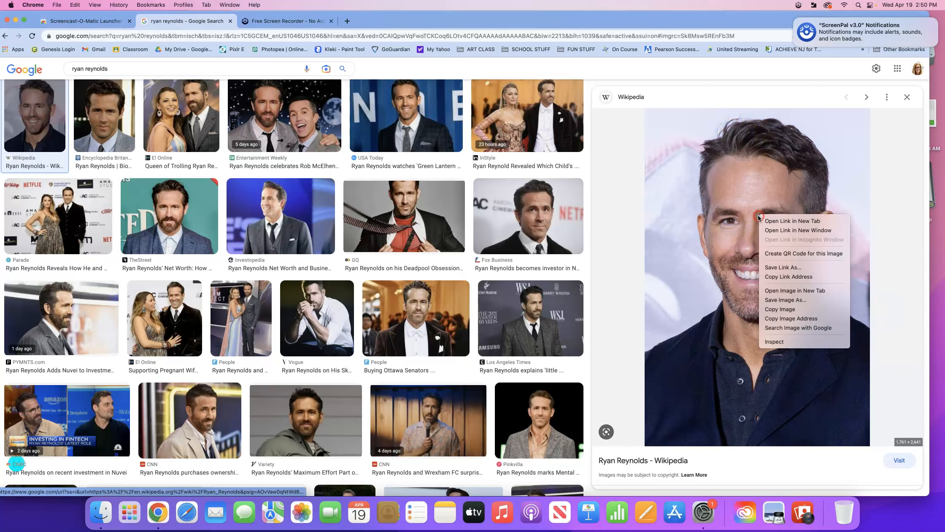
left_click(768, 294)
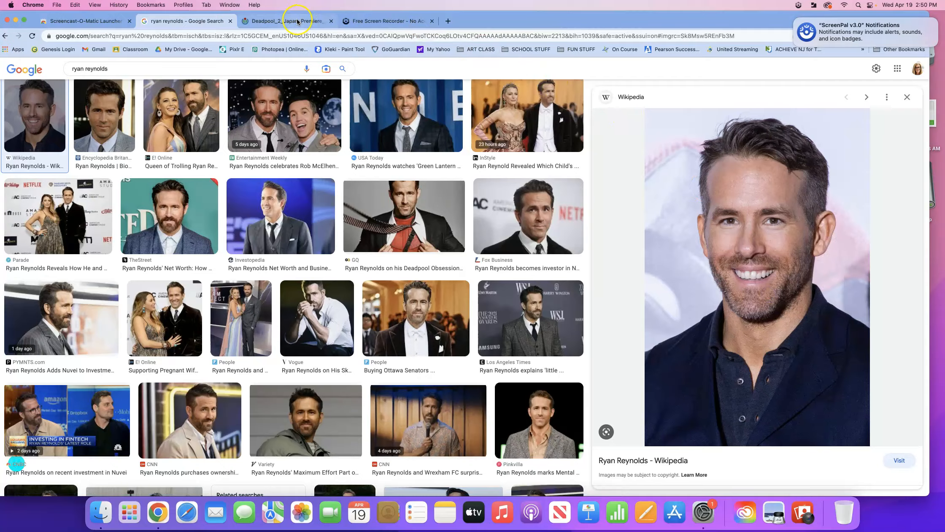
left_click(298, 21)
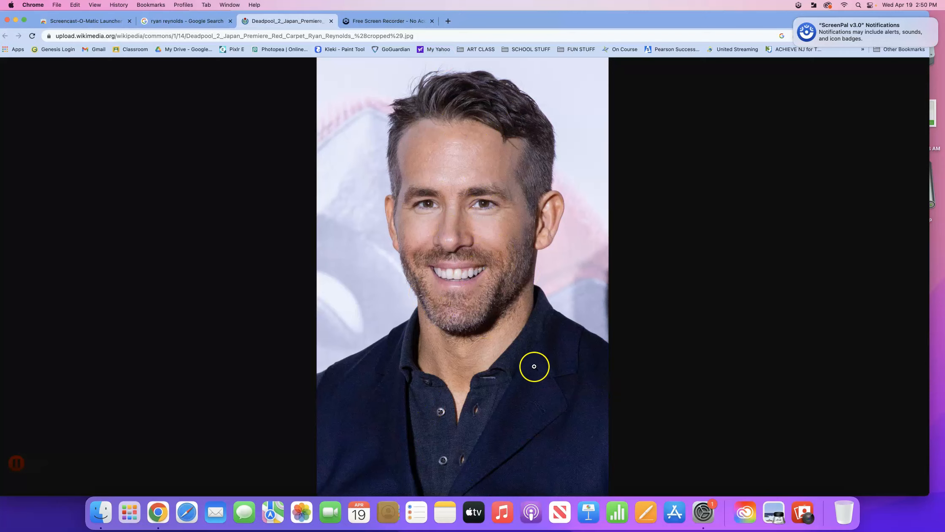
- Save the full-size portrait image to the Desktop folder under its suggested file name
right_click(479, 241)
left_click(494, 255)
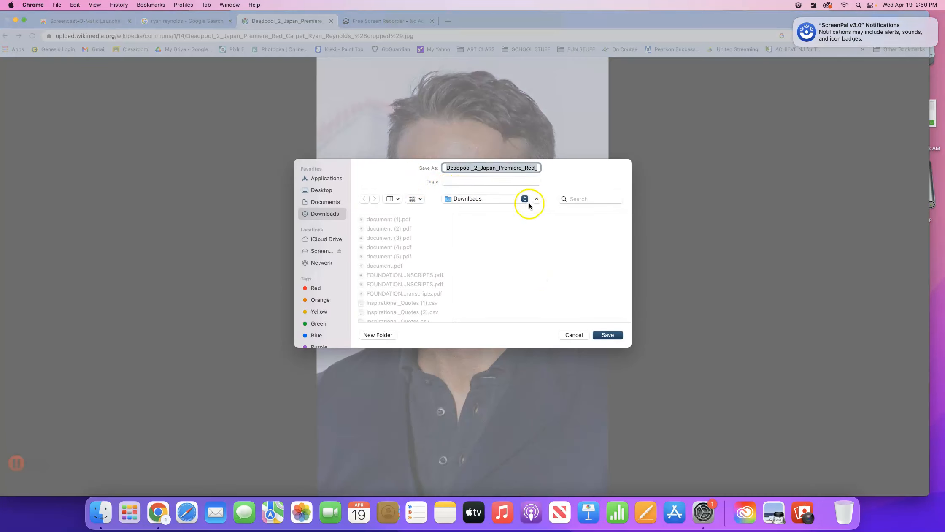
left_click(314, 191)
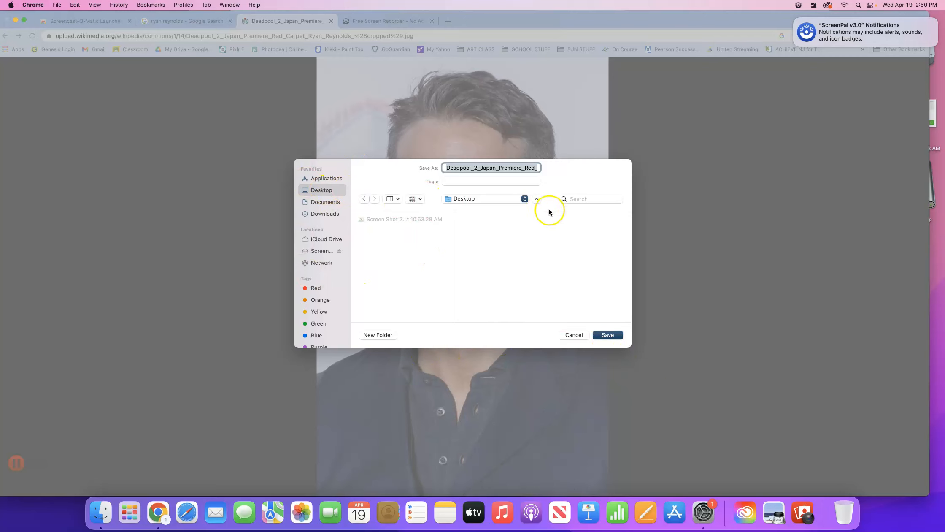
left_click(605, 335)
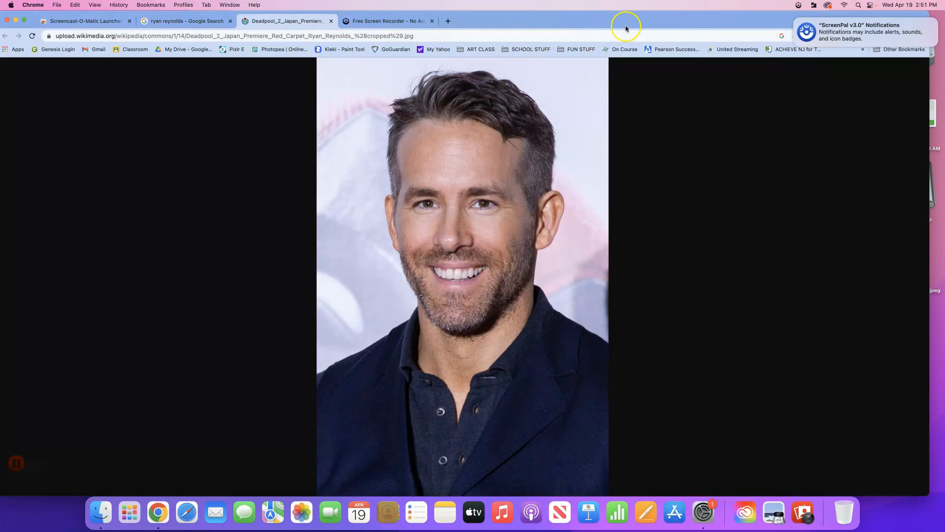
- Return to the image search page and load photopea.com in its place
left_click(173, 23)
left_click(154, 37)
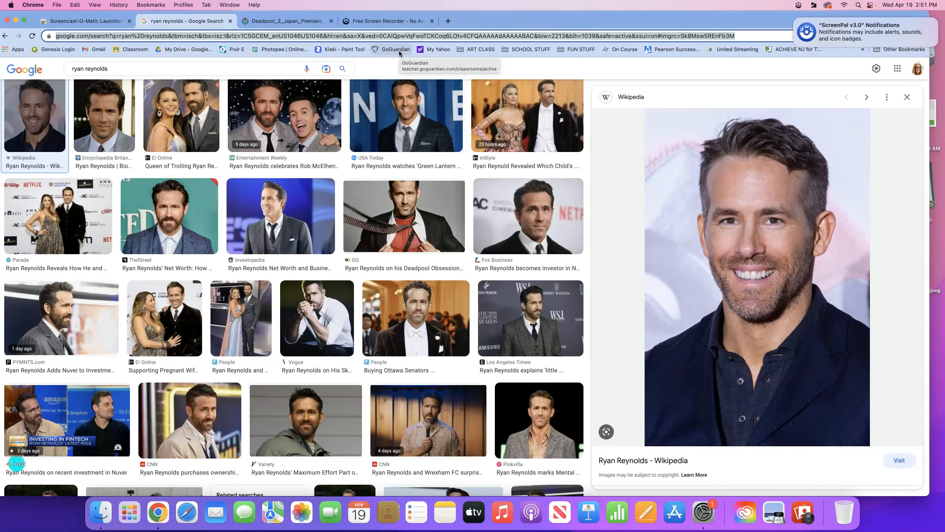
type("photo")
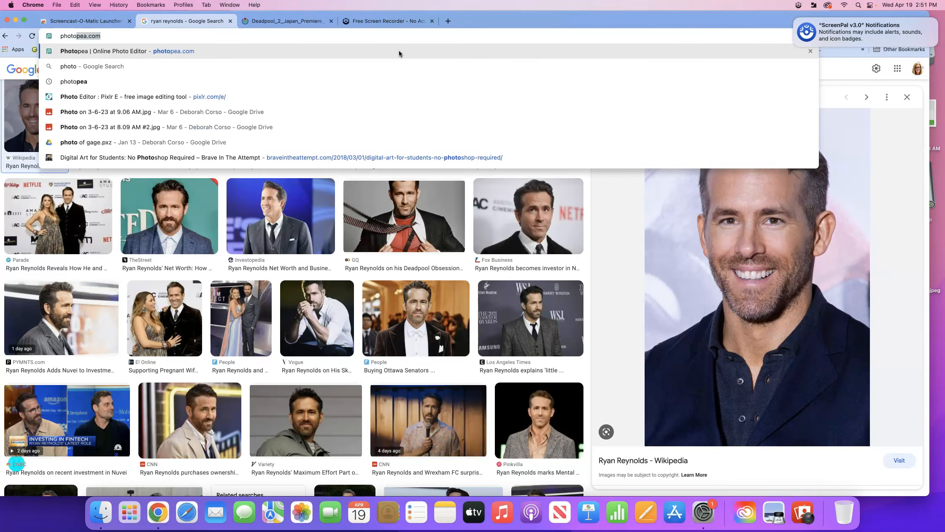
type("pea")
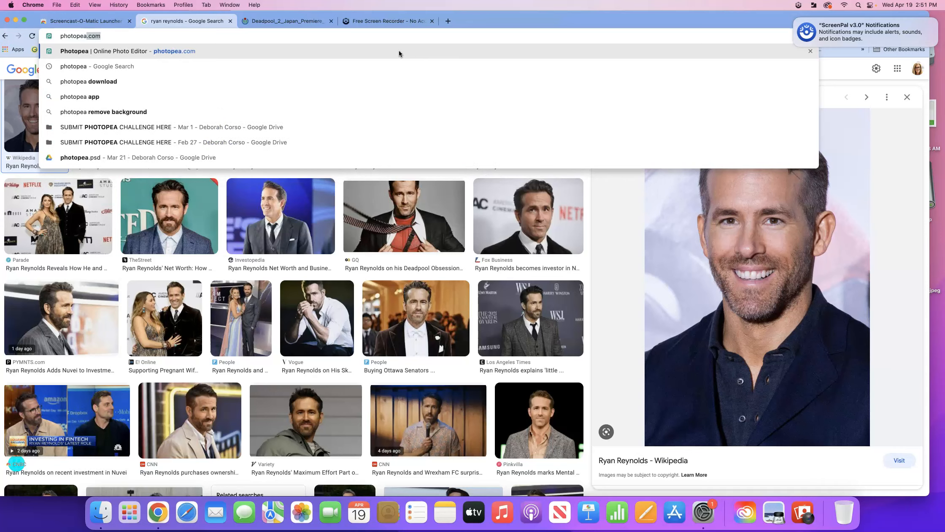
key("Return")
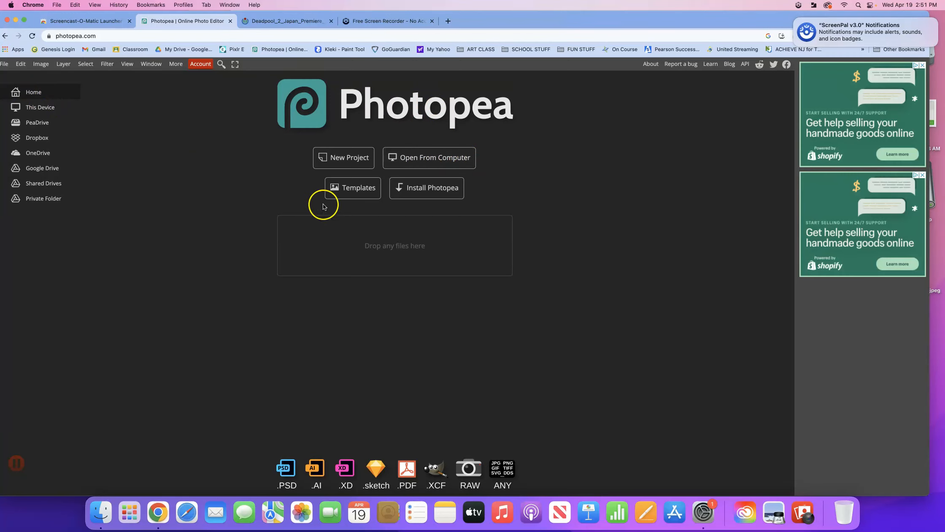
- Open the saved Deadpool_2_Japan portrait JPEG from the Desktop in Photopea and shift the browser window so the tools are fully visible
left_click(427, 158)
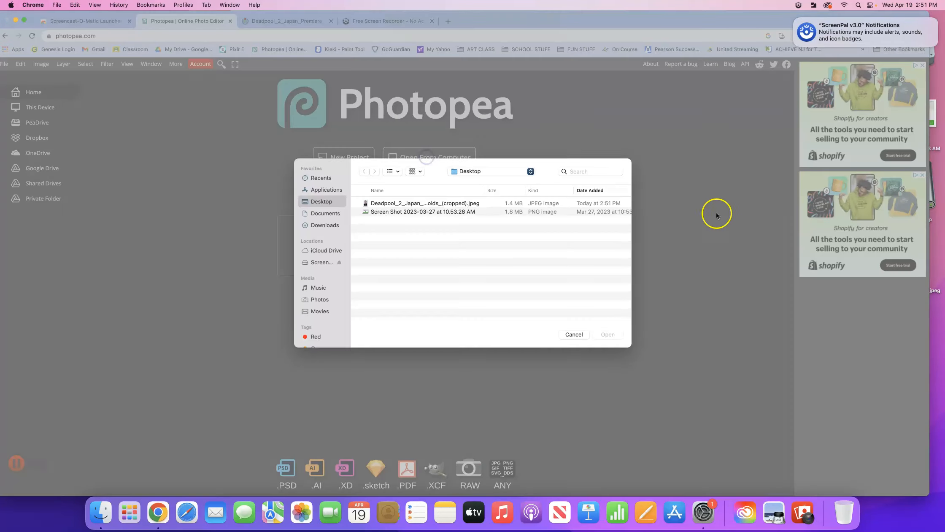
double_click(394, 207)
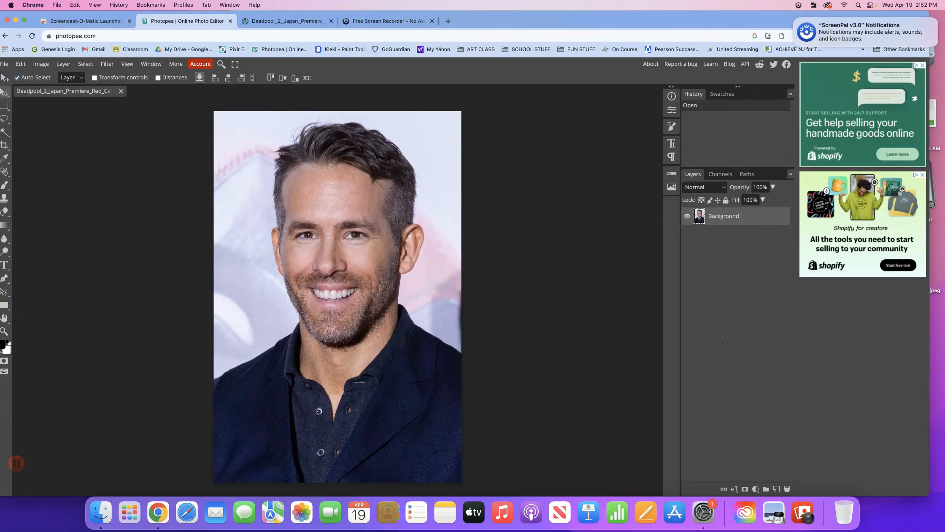
left_click_drag(588, 21, 601, 20)
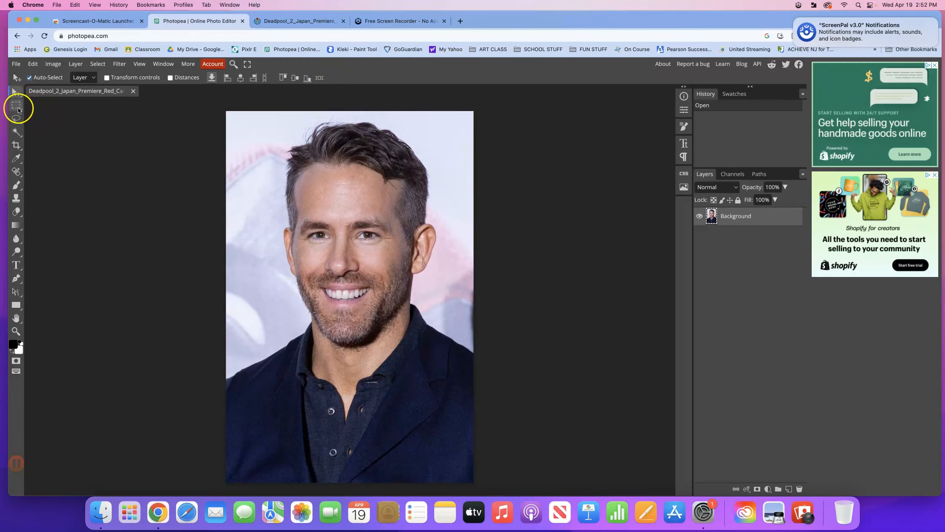
- Set the Crop tool to Fixed Size with a width of 1800 and a height of 2400
left_click(17, 145)
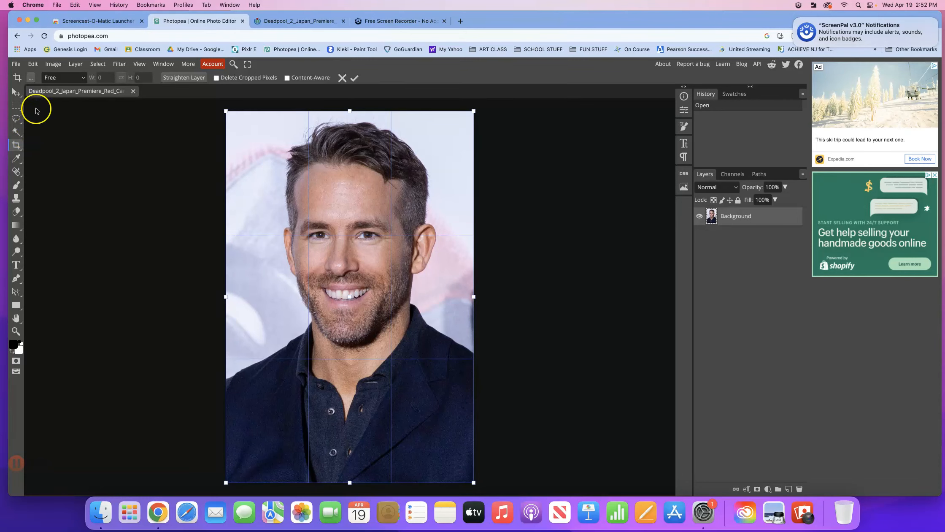
left_click(17, 119)
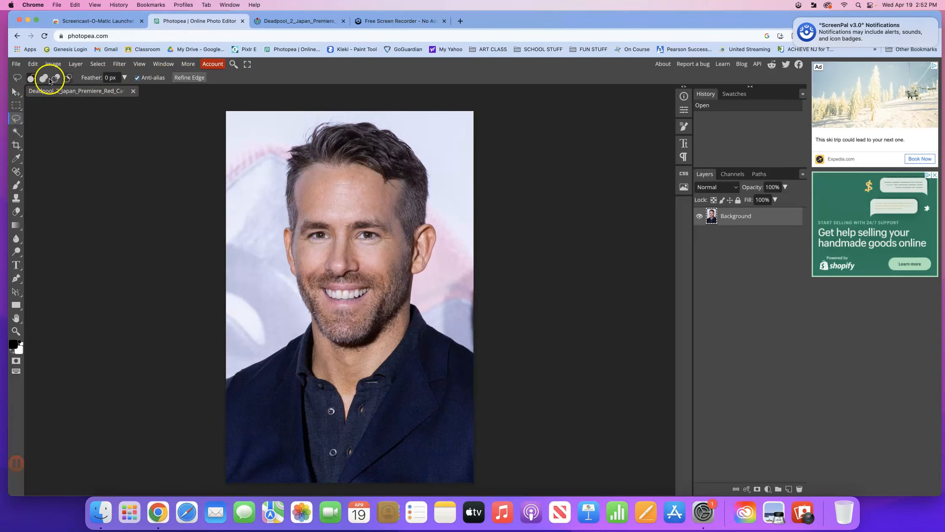
left_click(16, 145)
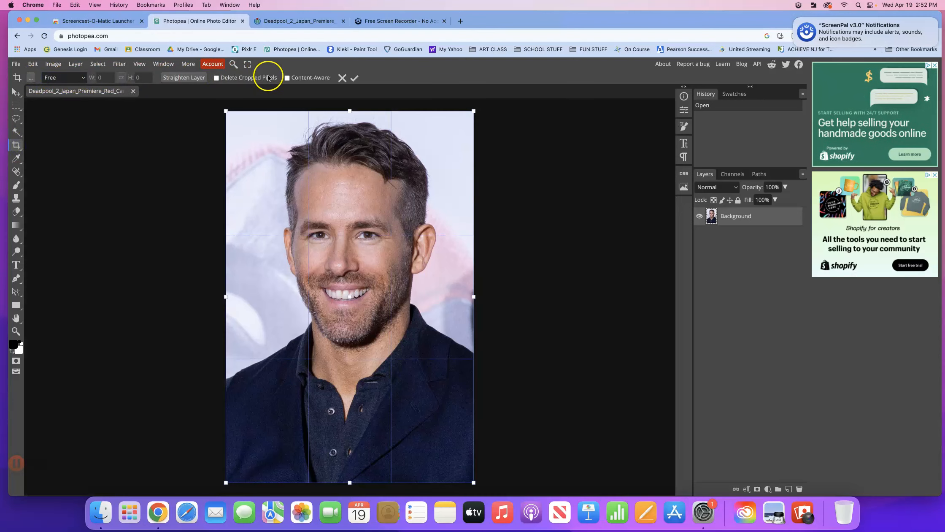
left_click(82, 80)
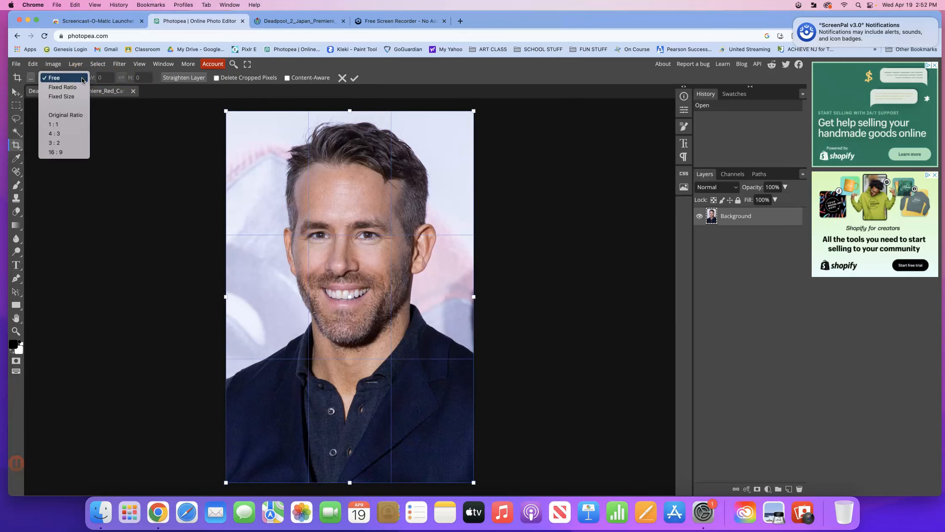
left_click(73, 98)
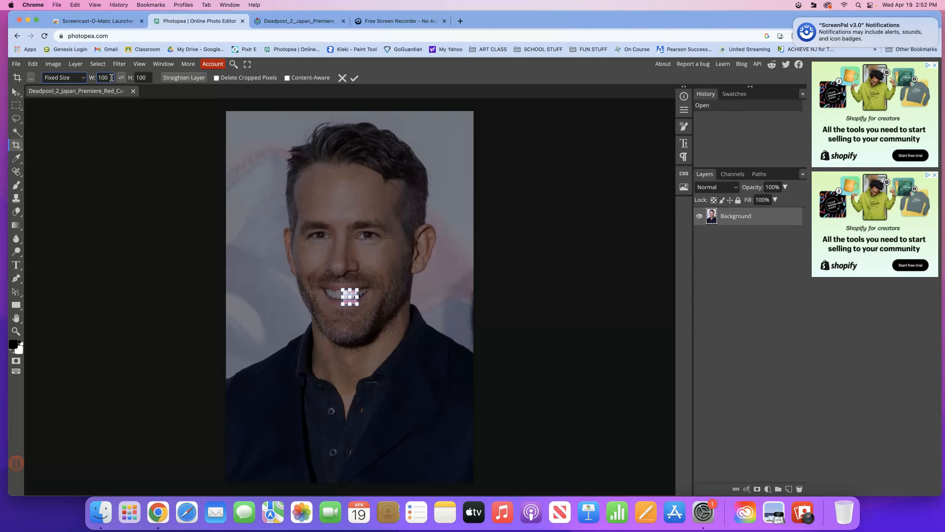
scroll(111, 78, "up", 1)
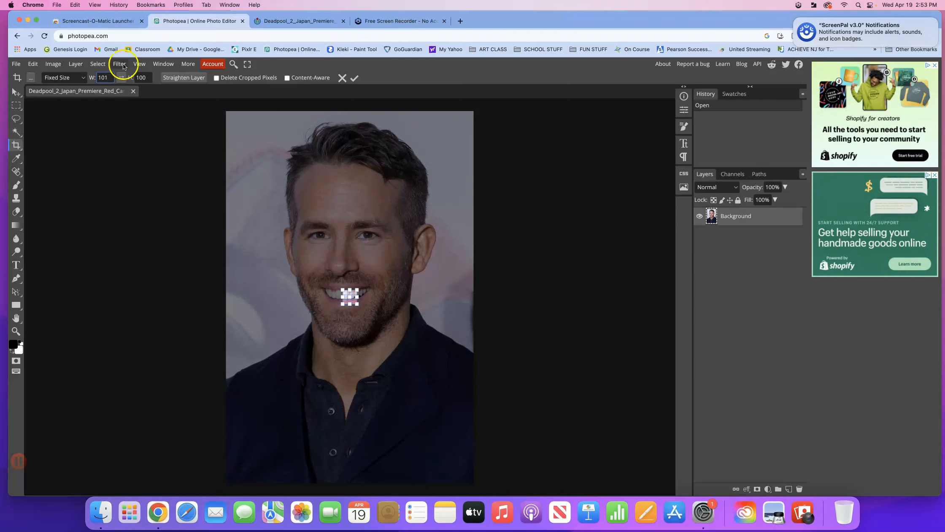
left_click_drag(111, 78, 91, 78)
left_click(149, 79)
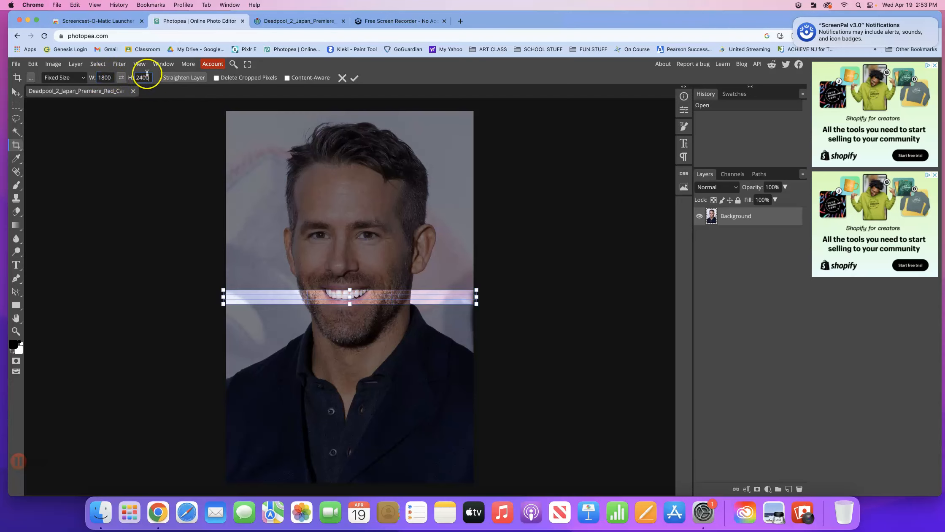
left_click(84, 80)
left_click(92, 78)
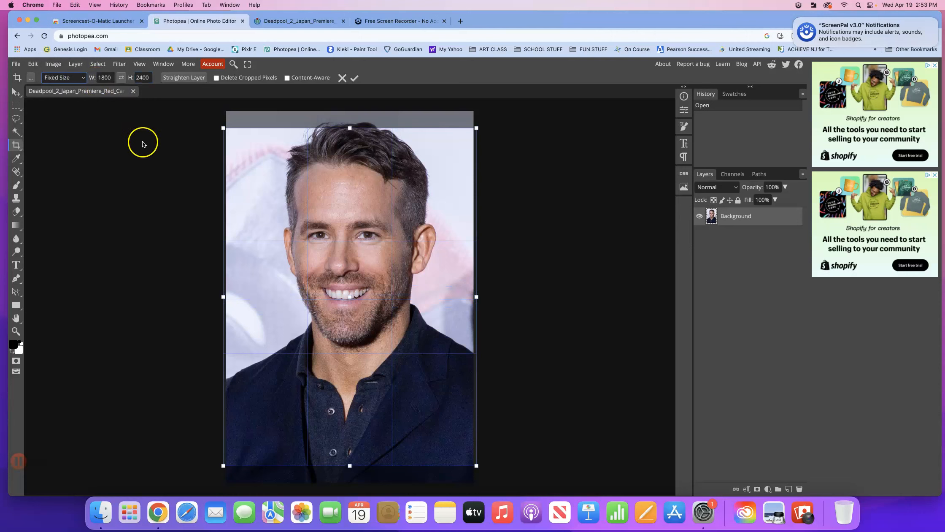
- Shrink and position the crop frame closely around the head and collar, and apply the crop
left_click_drag(223, 128, 259, 178)
left_click_drag(402, 300, 388, 233)
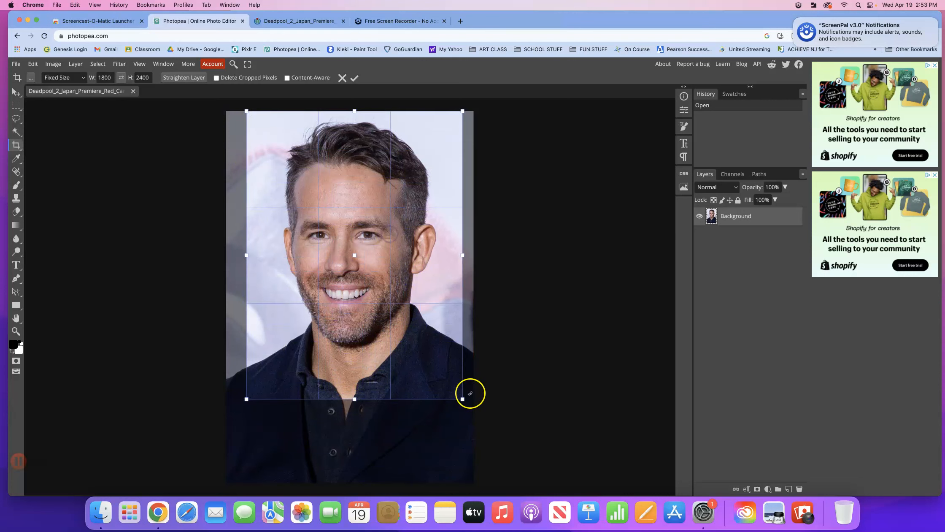
left_click_drag(463, 399, 458, 352)
left_click_drag(367, 273, 370, 274)
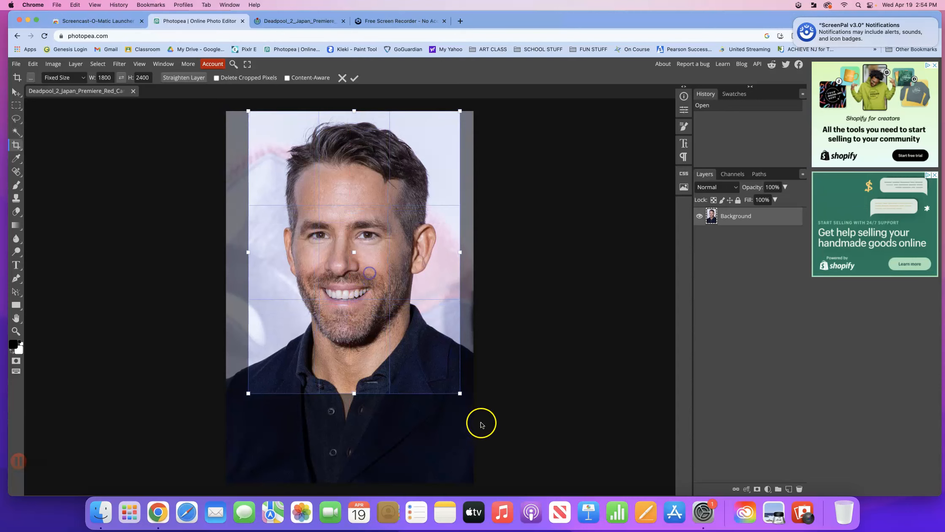
left_click_drag(460, 392, 450, 381)
left_click_drag(332, 226, 340, 228)
left_click_drag(373, 187, 370, 188)
left_click(351, 77)
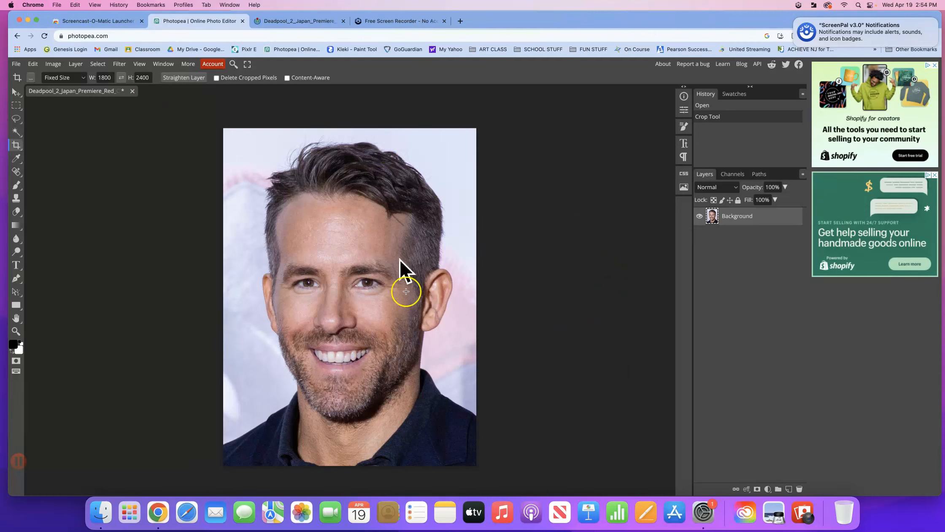
- Convert the cropped portrait to black and white with the Desaturate adjustment
left_click(57, 65)
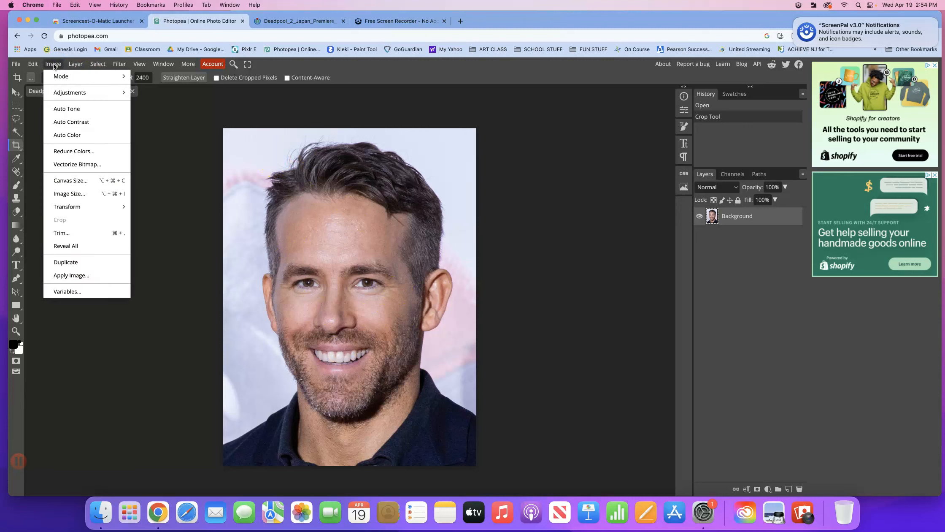
mouse_move(59, 93)
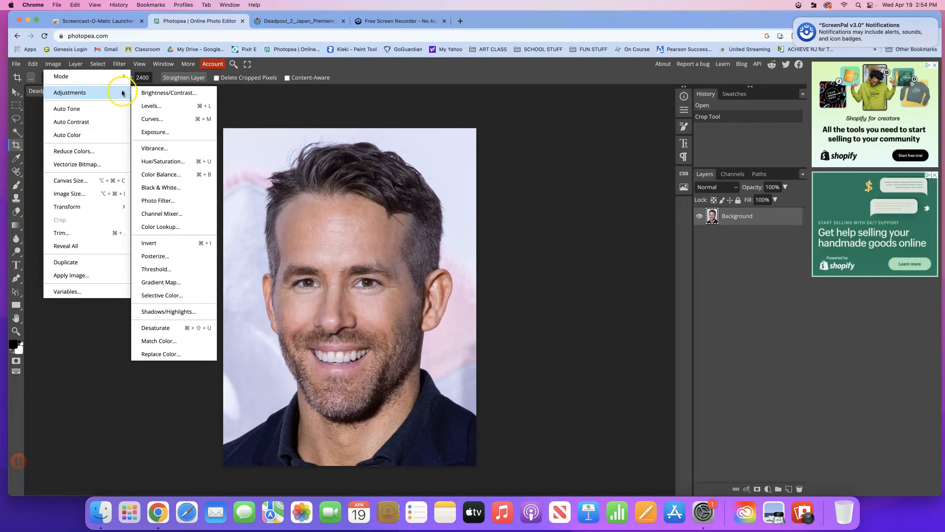
left_click(168, 328)
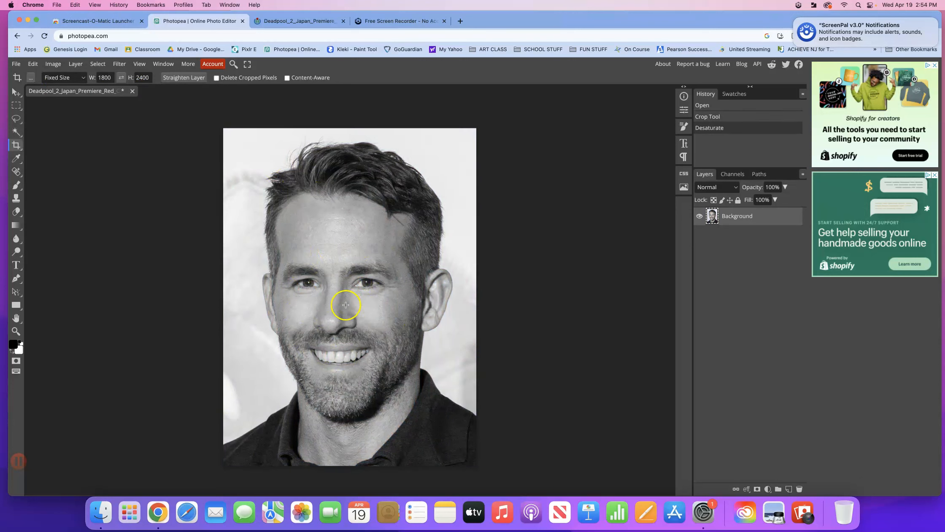
scroll(338, 303, "right", 2)
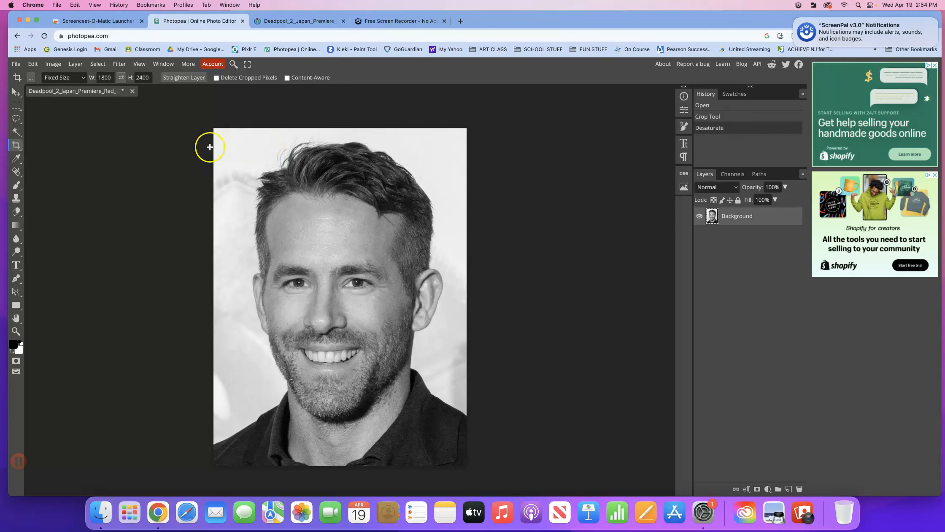
left_click(51, 66)
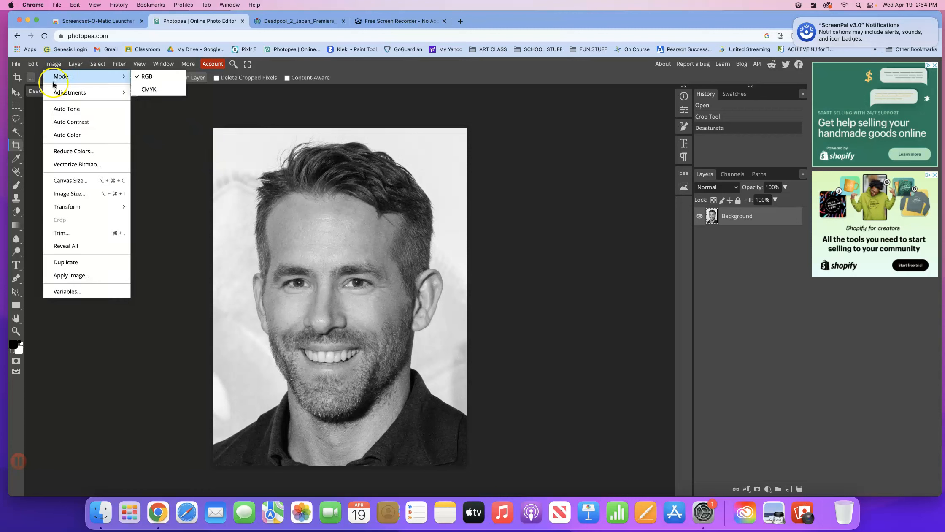
left_click(56, 95)
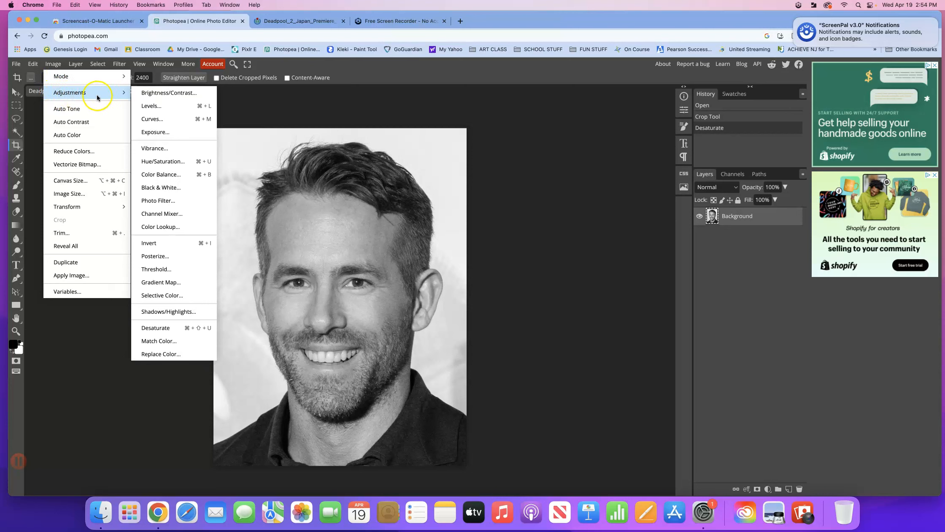
left_click(169, 256)
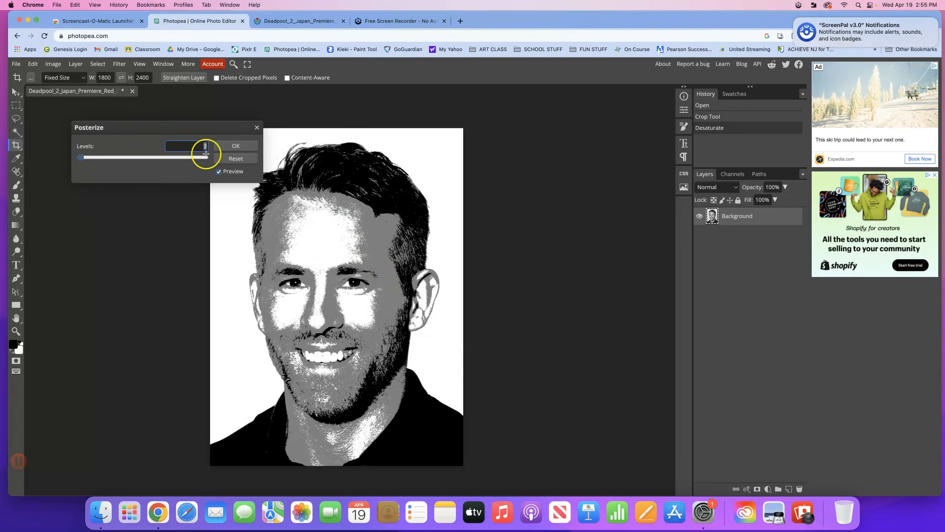
left_click(81, 159)
key("Left")
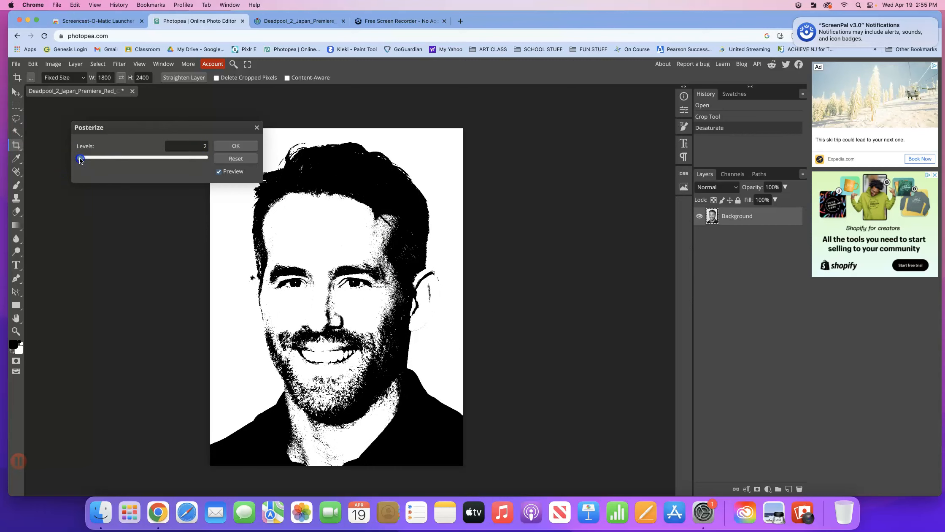
key("Right")
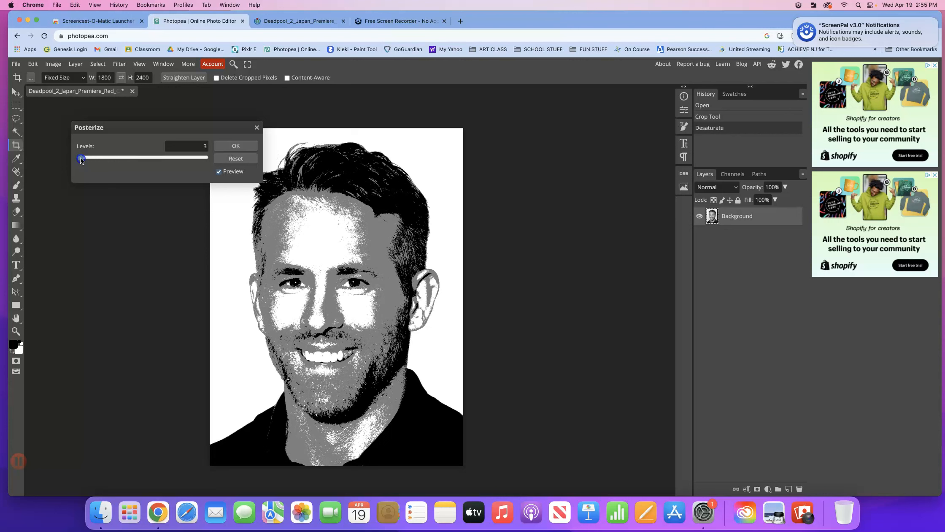
key("Right")
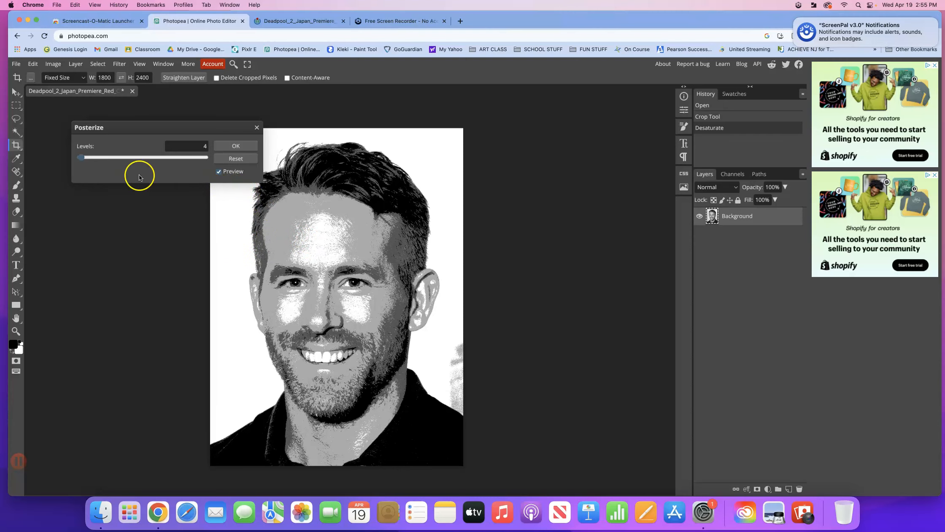
double_click(204, 146)
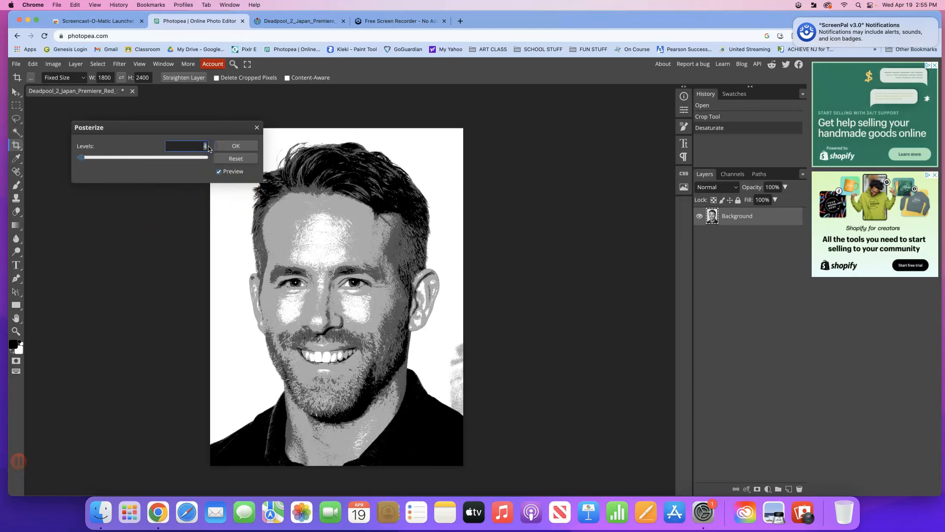
type("3")
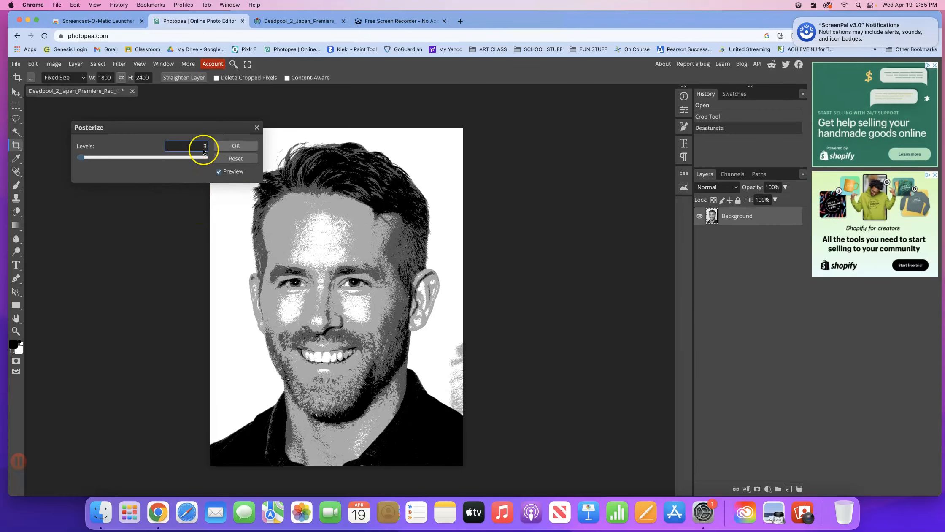
left_click(146, 171)
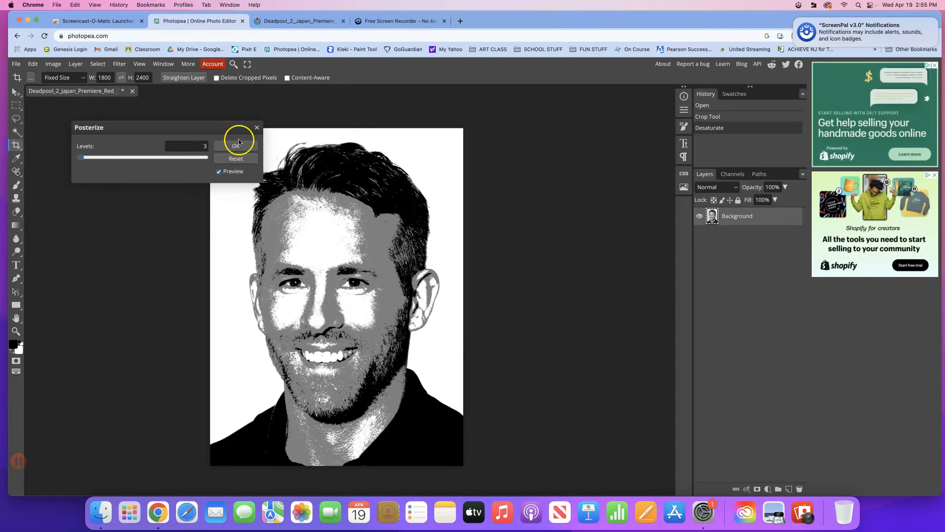
left_click(255, 126)
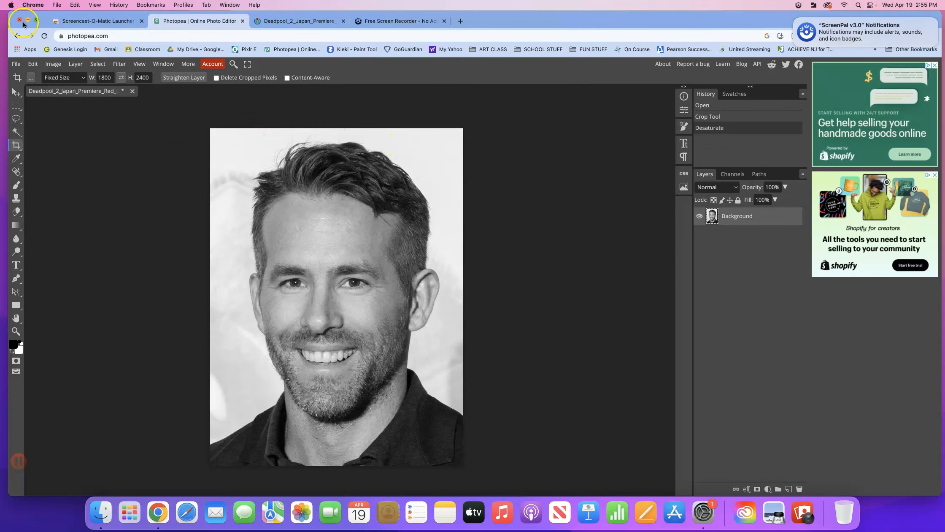
- Apply a Brightness/Contrast adjustment to the portrait with contrast at 100 and brightness fine-tuned close to neutral
left_click(57, 65)
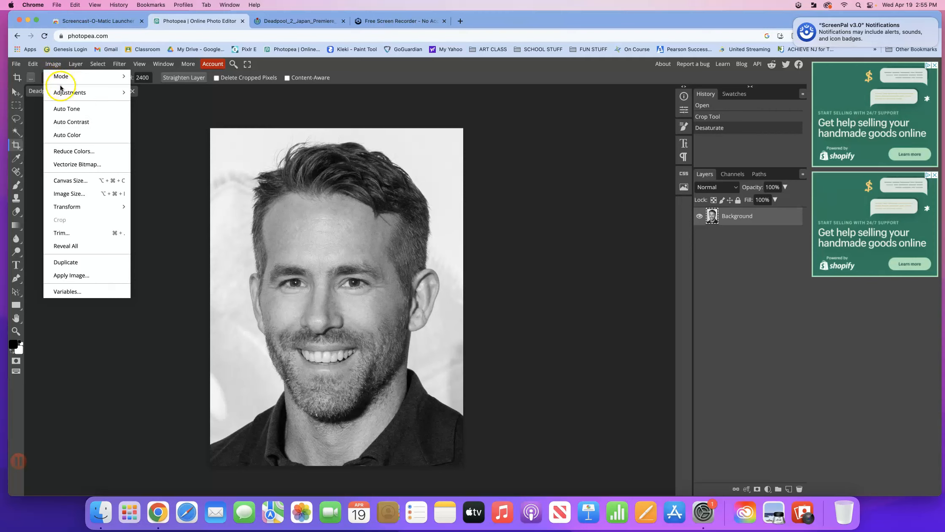
left_click(61, 90)
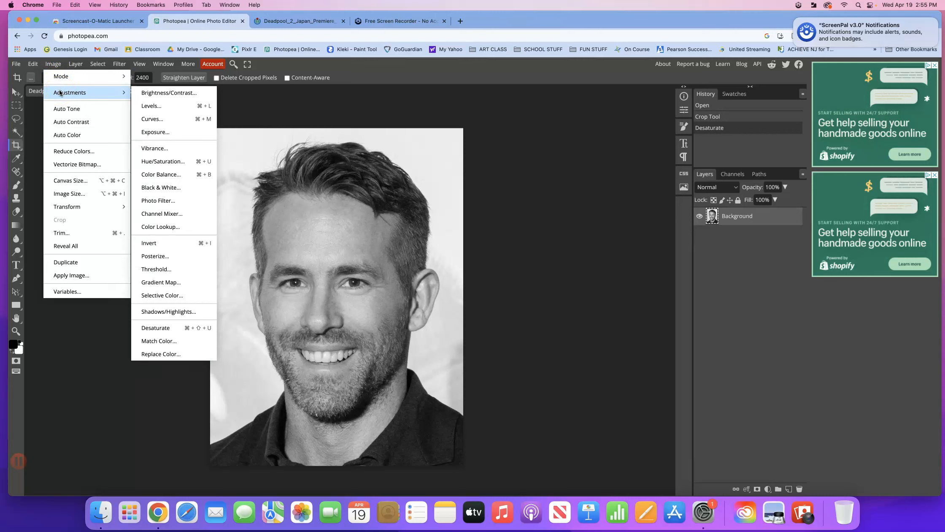
left_click(159, 93)
left_click_drag(208, 126, 566, 116)
left_click_drag(507, 147, 508, 176)
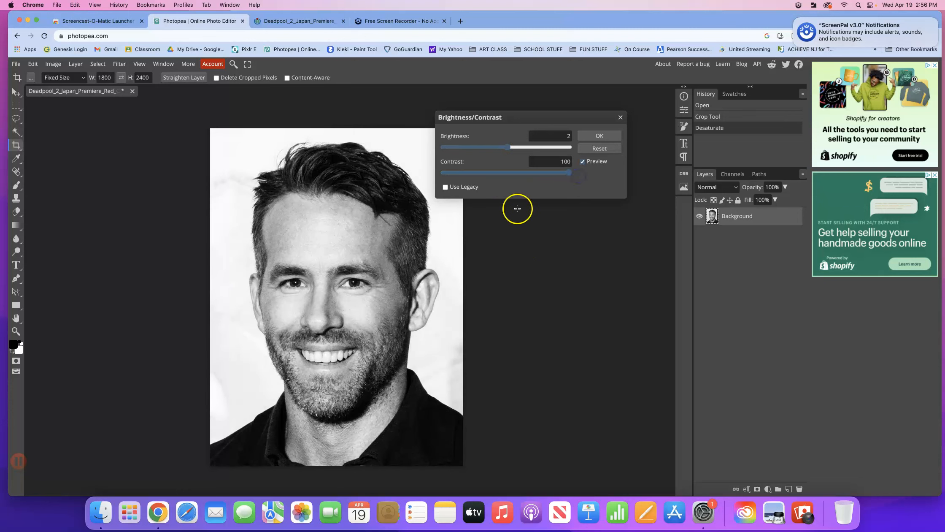
mouse_move(509, 147)
left_mouse_down()
mouse_move(531, 148)
mouse_move(503, 150)
left_mouse_up()
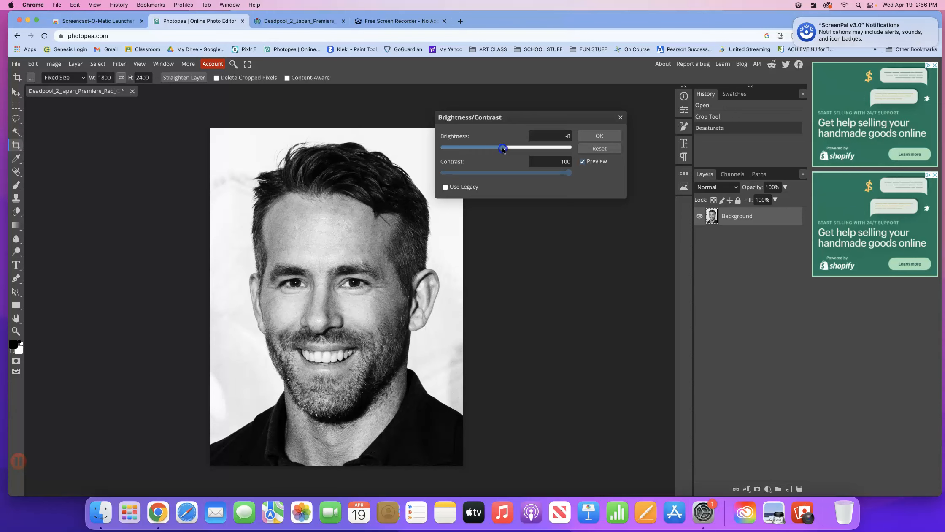
mouse_move(500, 150)
left_mouse_down()
mouse_move(472, 151)
mouse_move(538, 151)
mouse_move(507, 151)
left_mouse_up()
left_click(579, 176)
left_click(602, 137)
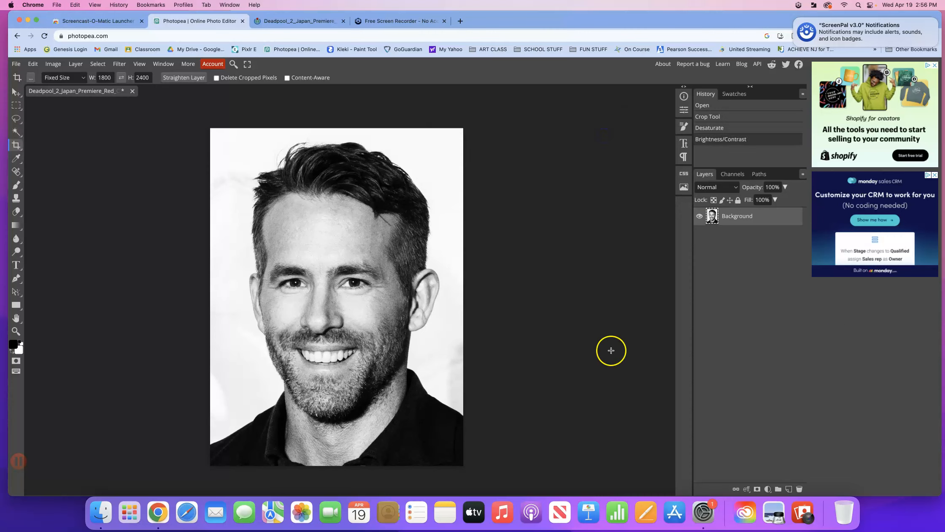
- Posterize the high-contrast portrait to 3 levels, comparing it with 4 levels before applying
left_click(57, 64)
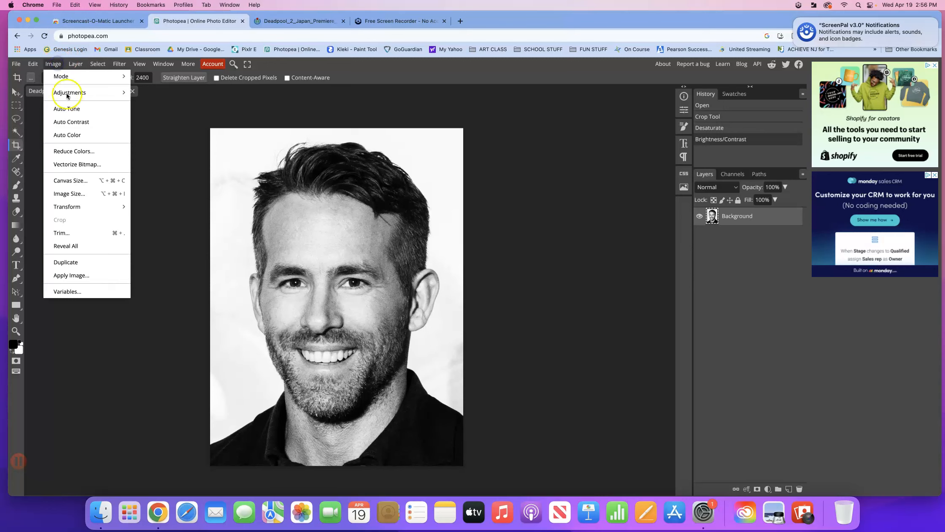
mouse_move(80, 92)
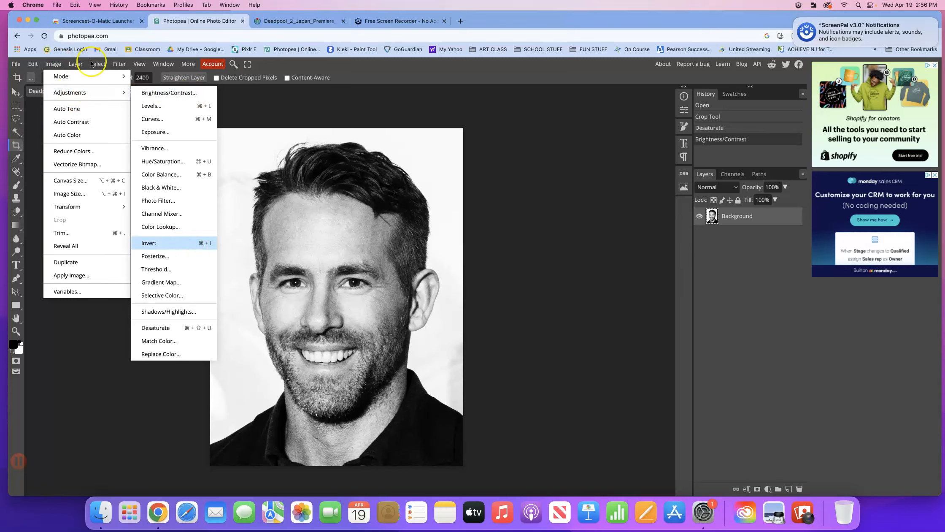
mouse_move(127, 93)
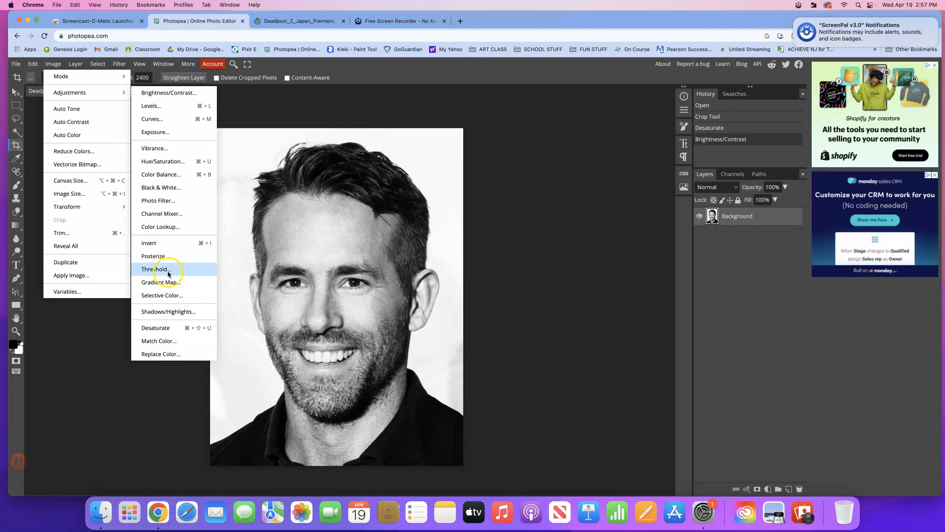
left_click(155, 255)
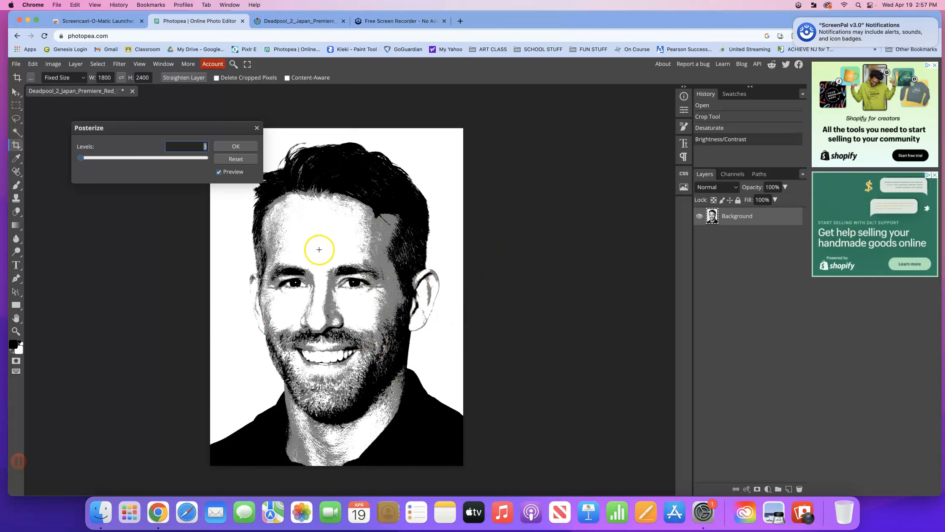
left_click(83, 160)
left_click_drag(83, 159, 81, 160)
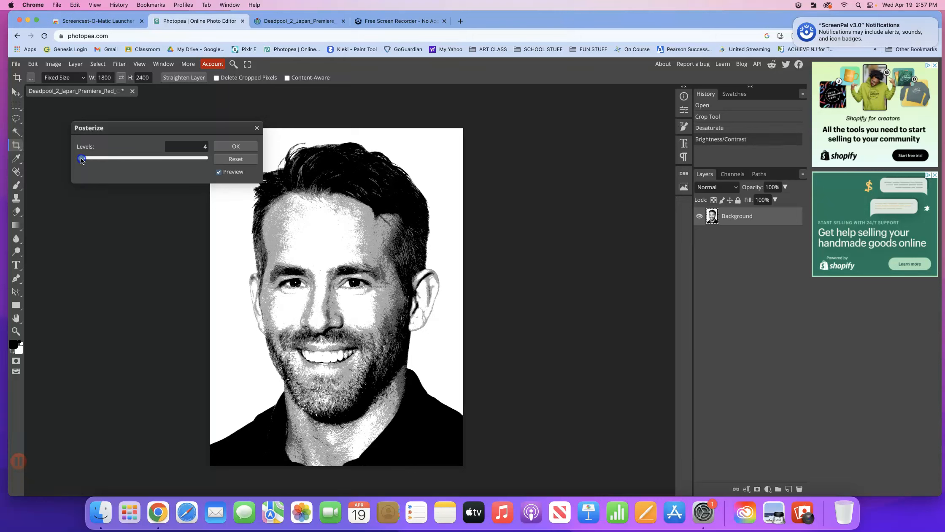
left_click_drag(82, 160, 81, 160)
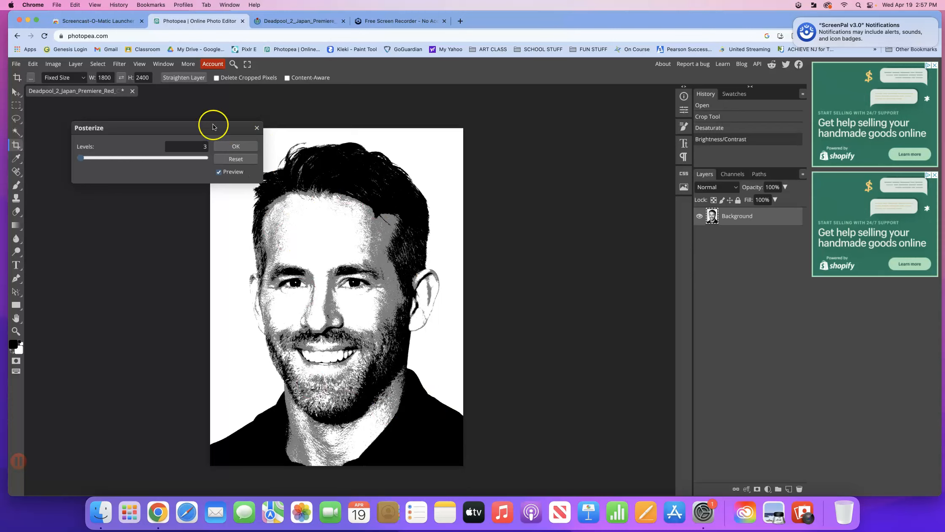
left_click(235, 146)
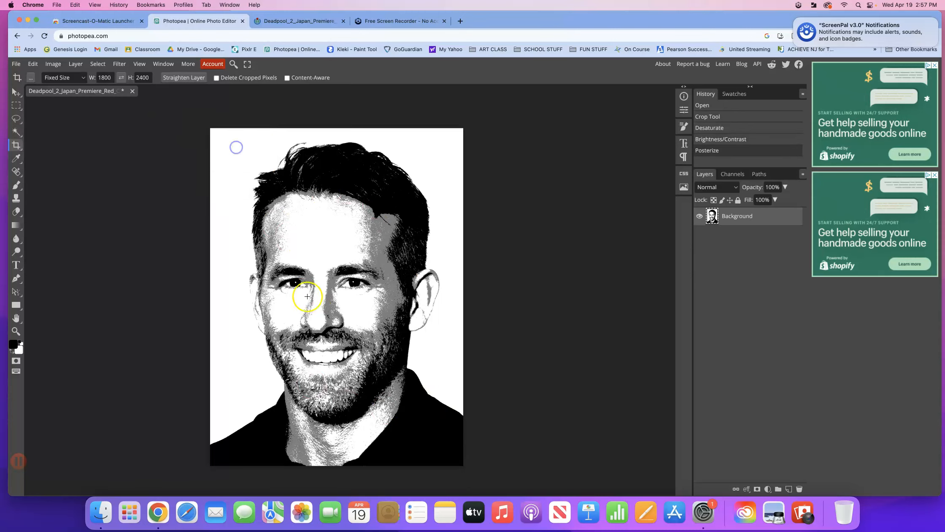
- Clear the ScreenPal accessibility access request that covers the portrait
left_click(18, 66)
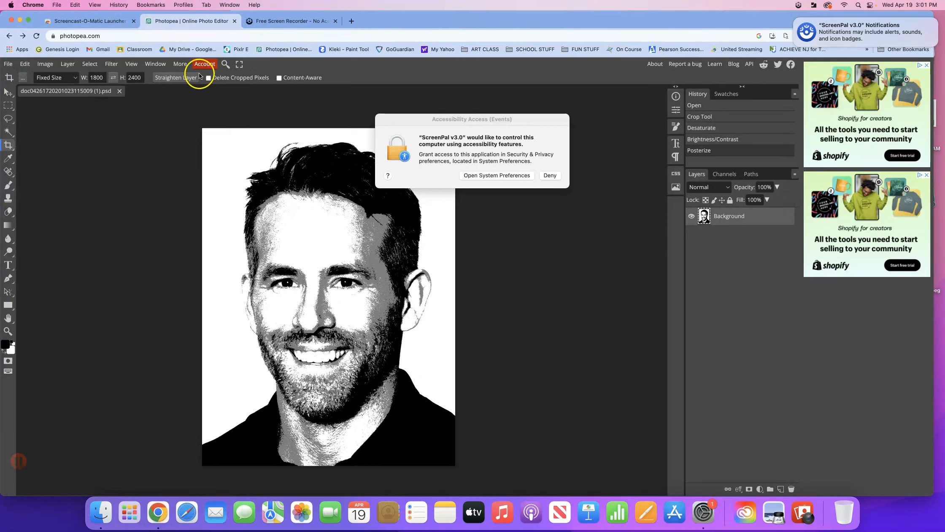
left_click(506, 175)
left_click(580, 95)
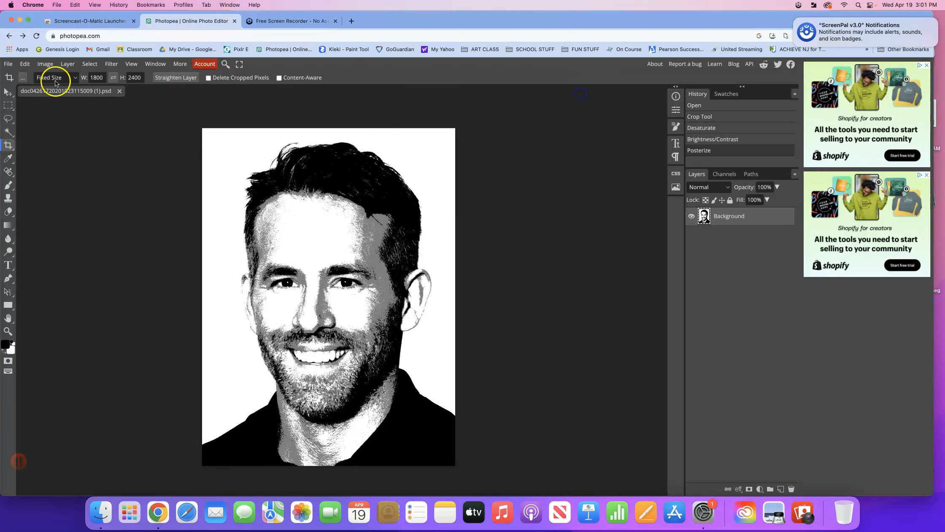
- Export the posterized portrait as a JPG at 100% quality, checking the whole image in the preview before saving
left_click(9, 65)
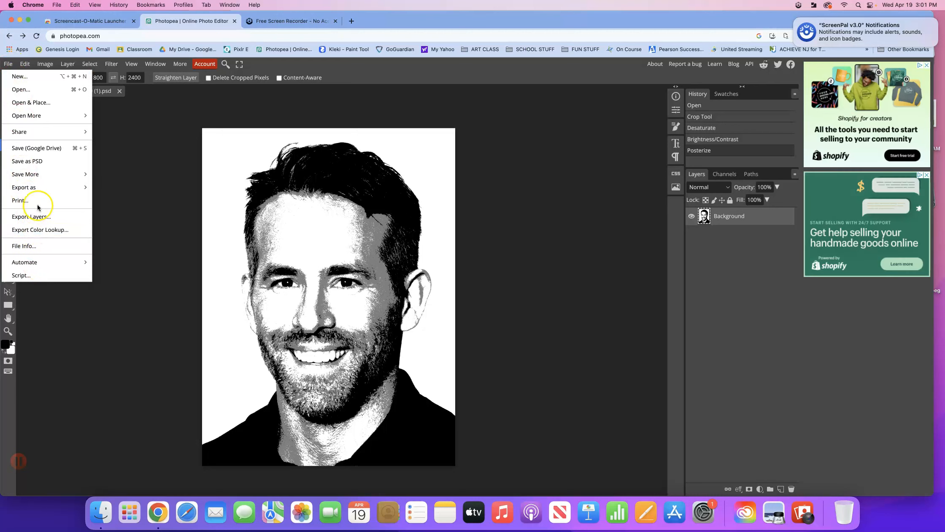
mouse_move(37, 192)
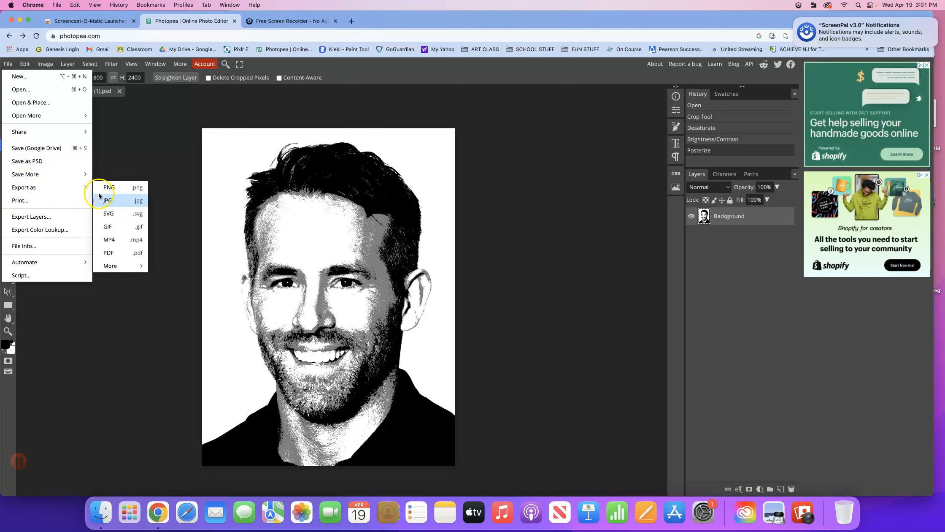
left_click(113, 201)
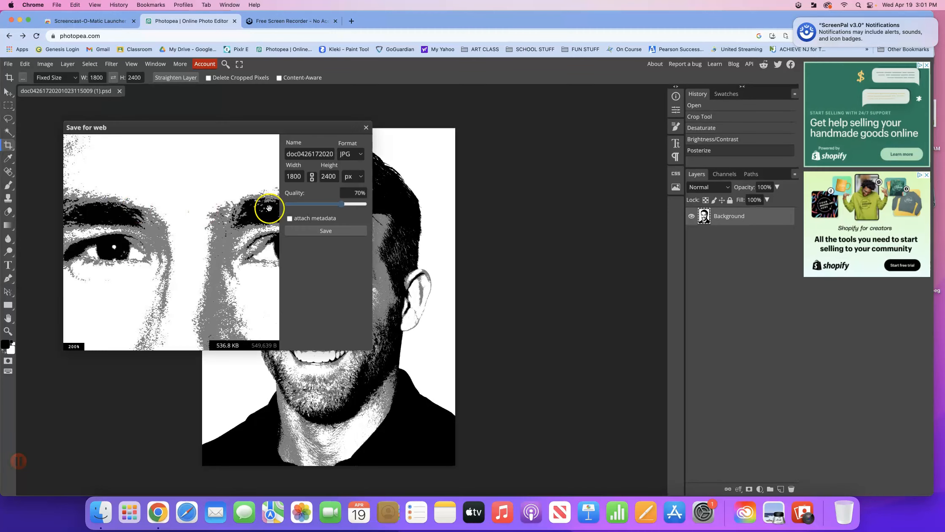
left_click(342, 205)
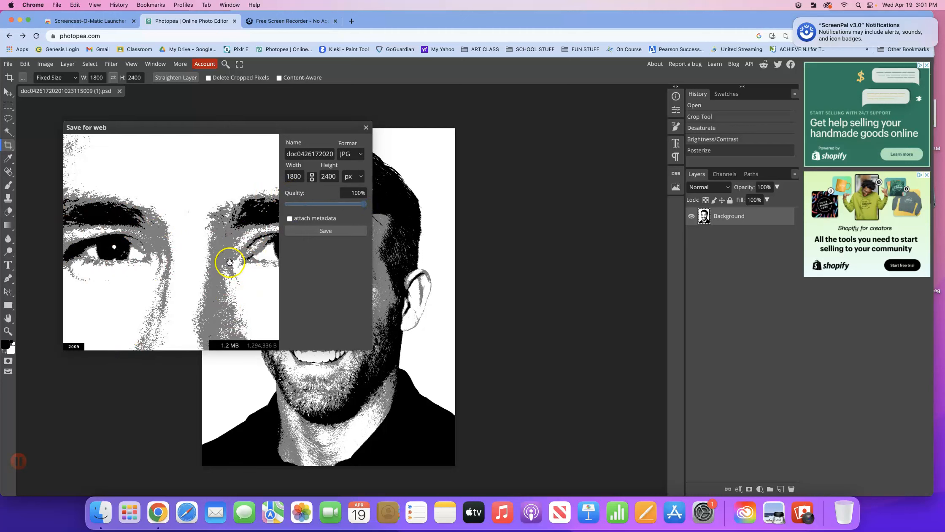
scroll(225, 249, "up", 2)
scroll(228, 253, "down", 5)
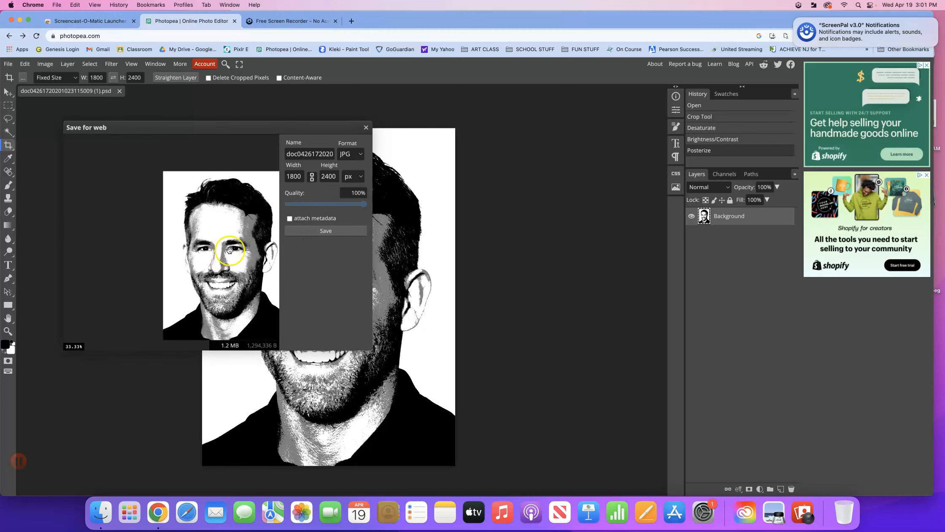
left_click(327, 231)
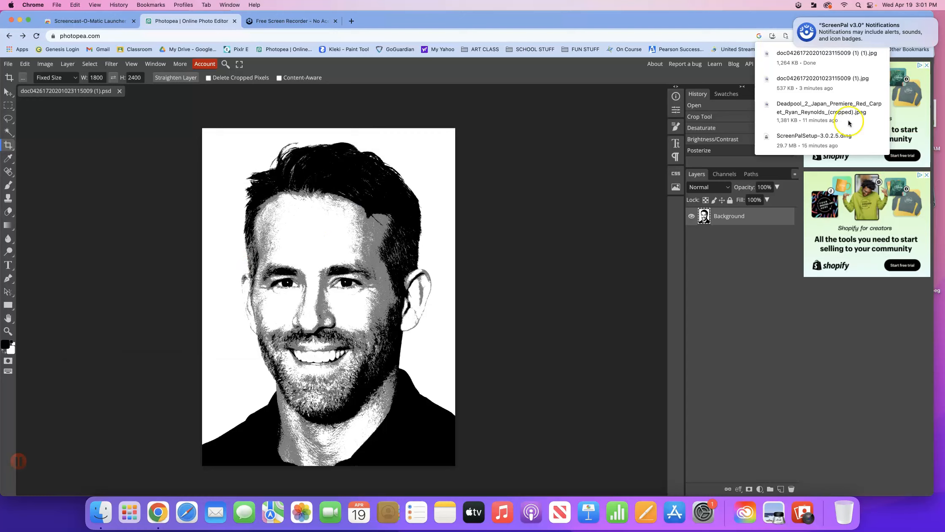
key("ctrl+Down")
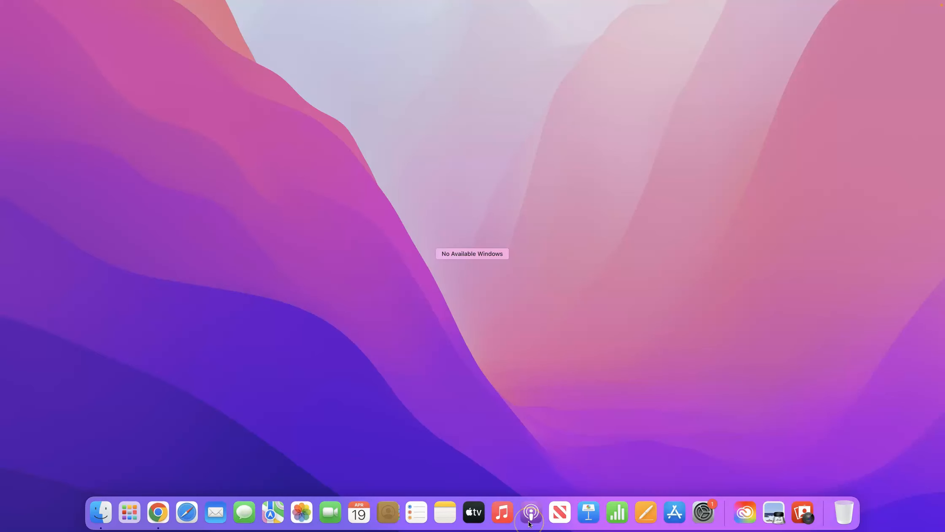
left_click(158, 512)
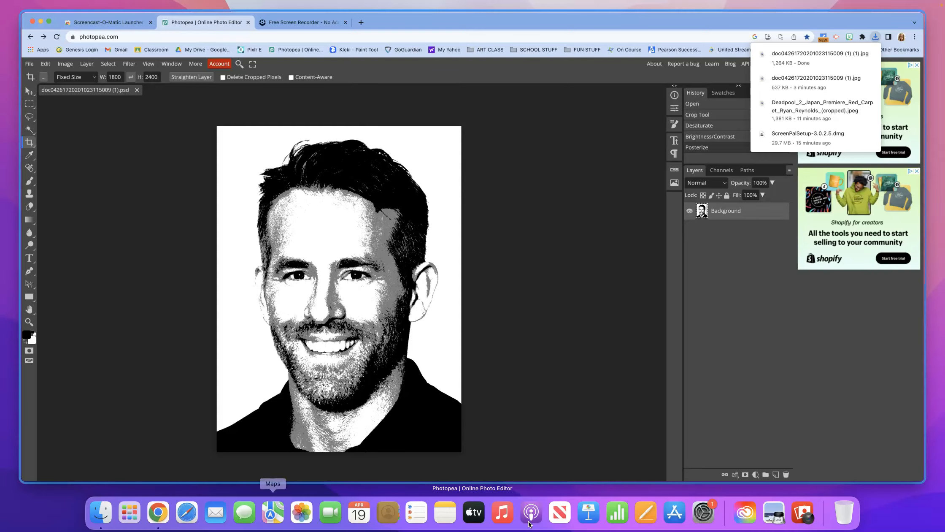
left_click(163, 177)
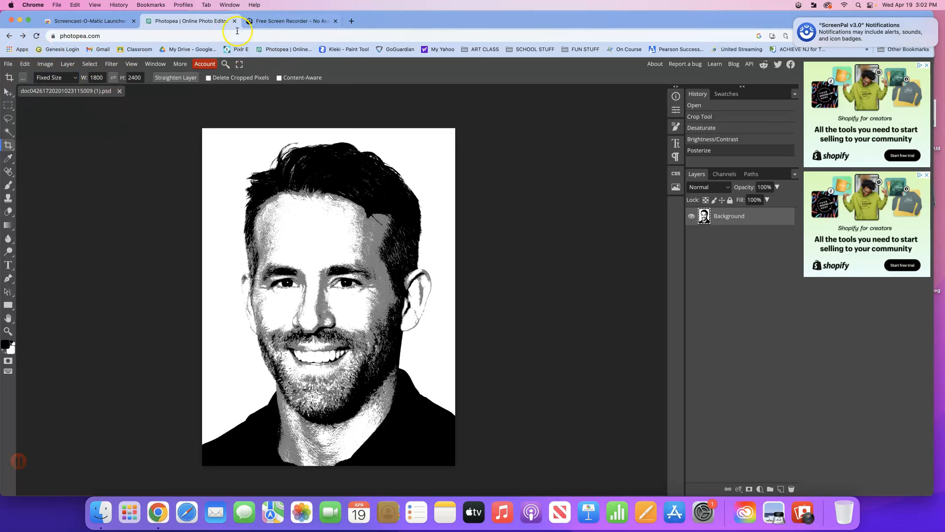
mouse_move(699, 24)
left_mouse_down()
mouse_move(485, 131)
mouse_move(684, 22)
left_mouse_up()
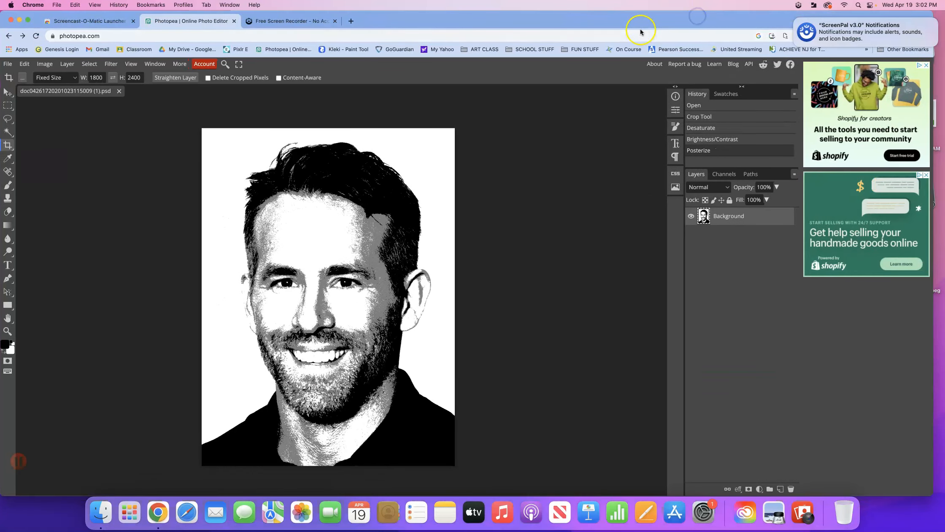